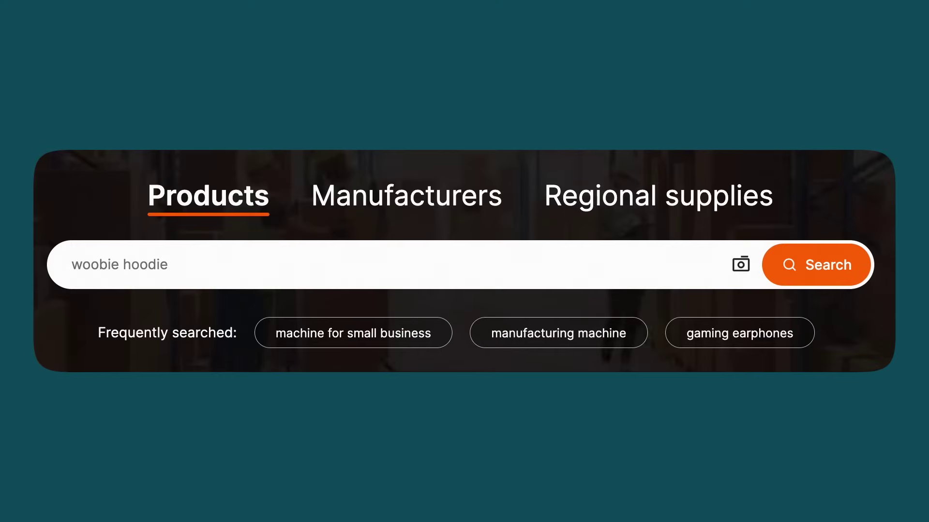
Switch the search from the Manufacturers tab to the Regional supplies tab
left_click(442, 208)
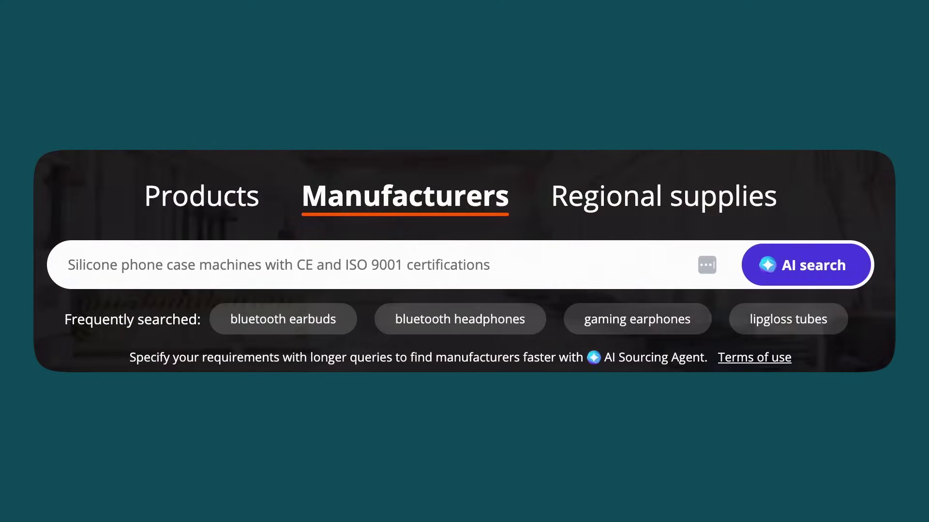
left_click(698, 207)
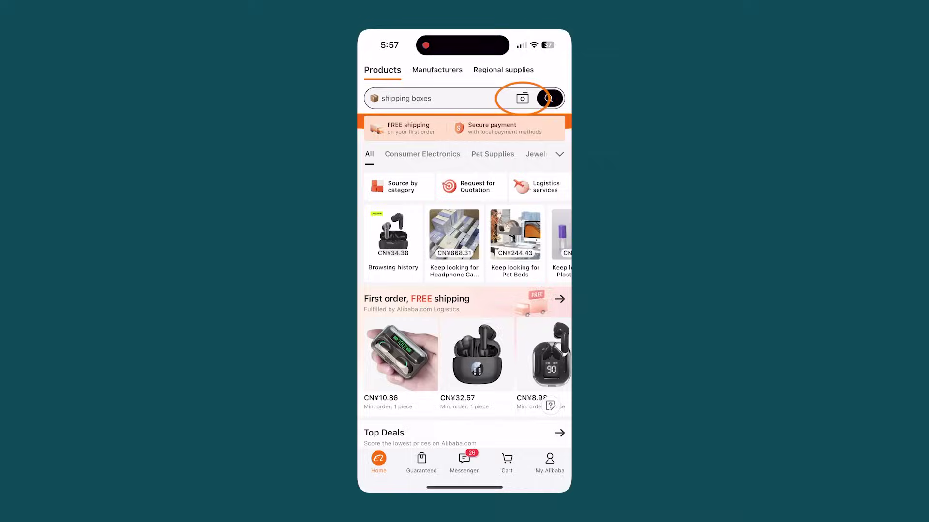
Photograph the humidifier with image search and scroll through the matching supplier listings
left_click(522, 98)
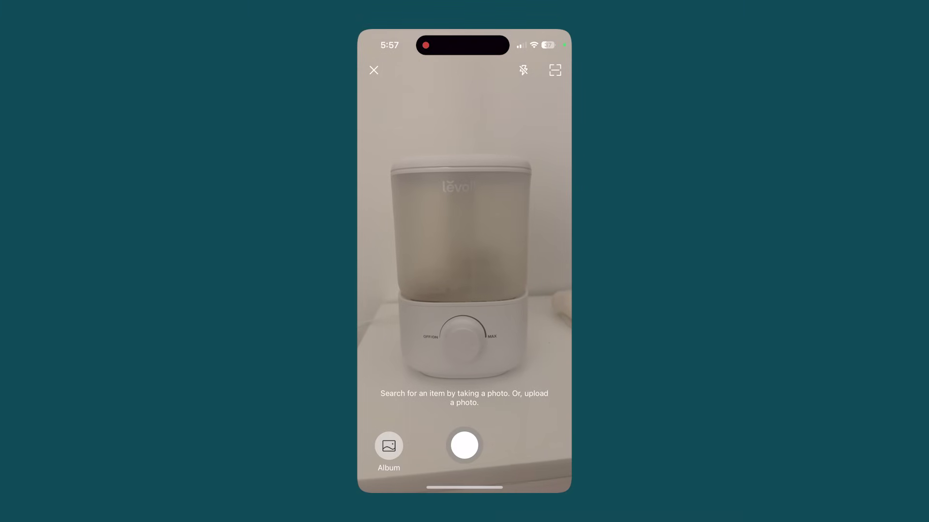
left_click(465, 446)
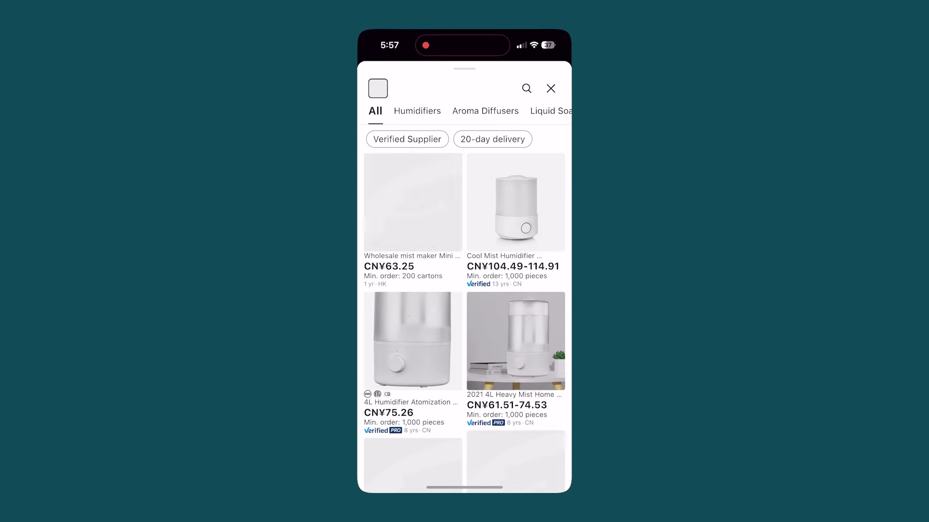
scroll(464, 310, "down", 6)
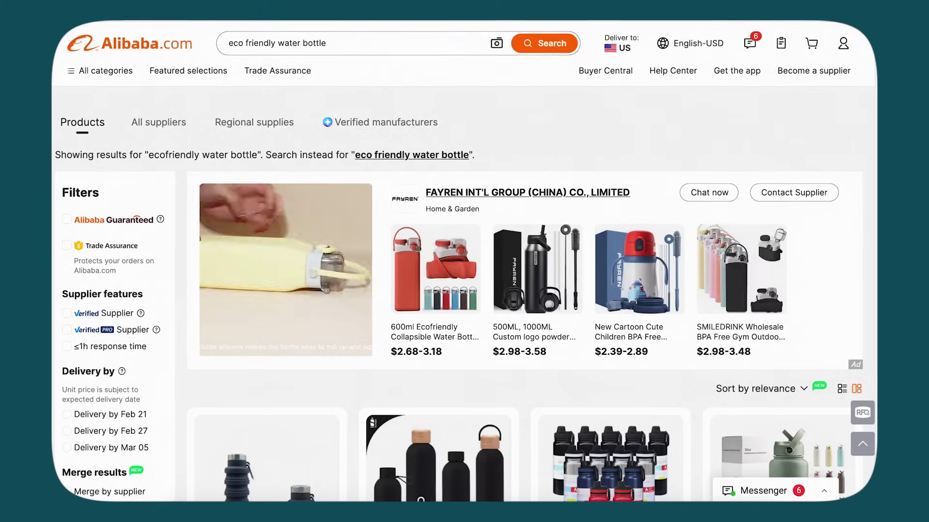
Browse the eco friendly water bottle results, previewing a product's Add to compare option
scroll(525, 291, "down", 4)
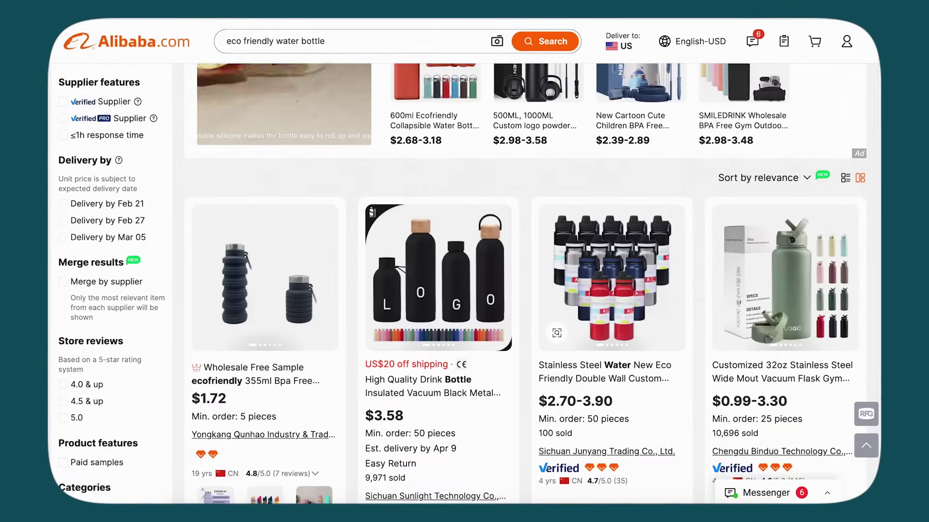
scroll(524, 290, "down", 3)
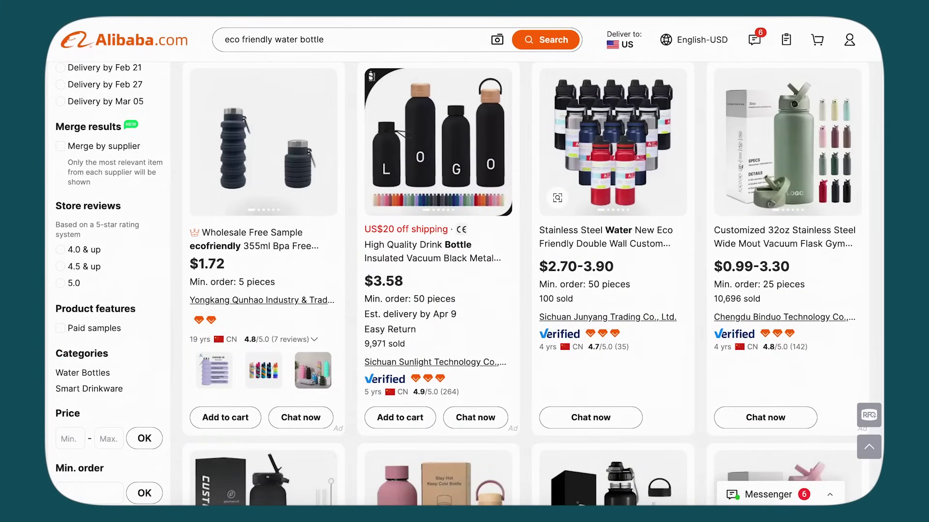
mouse_move(490, 111)
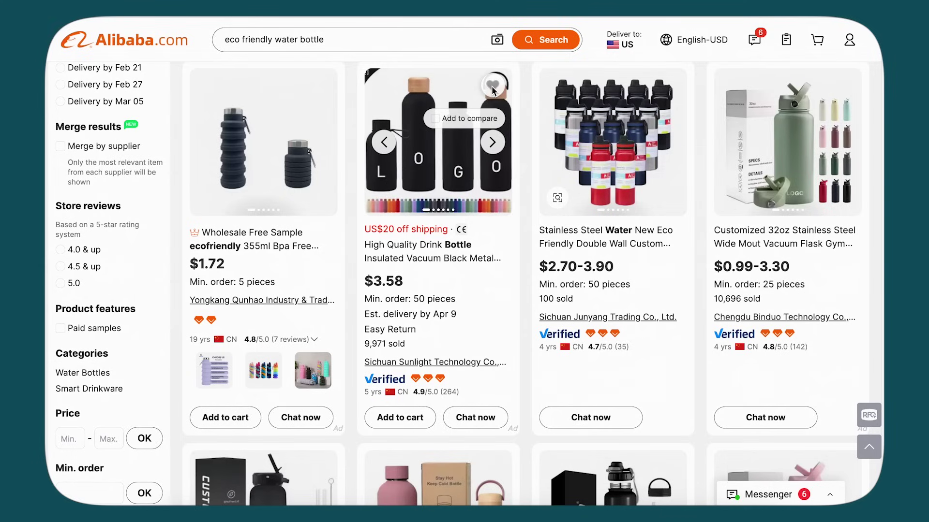
mouse_move(328, 93)
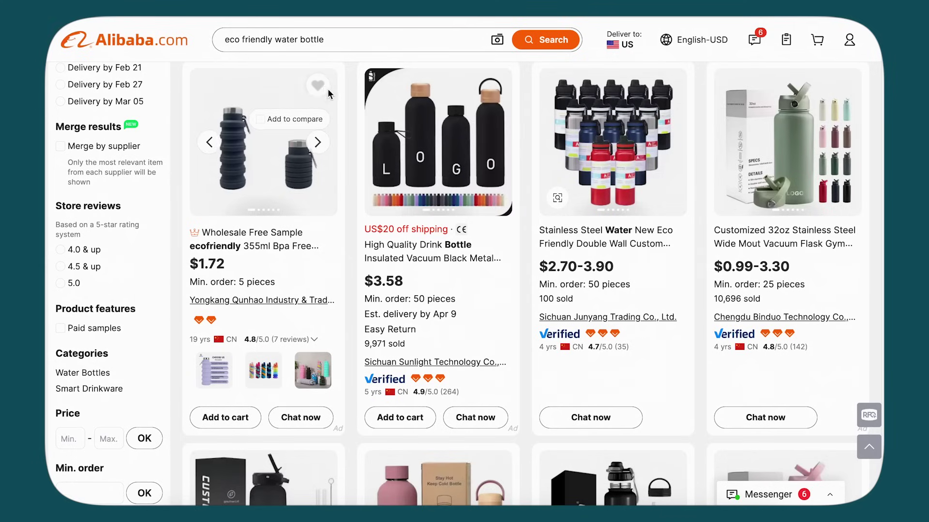
scroll(334, 95, "down", 10)
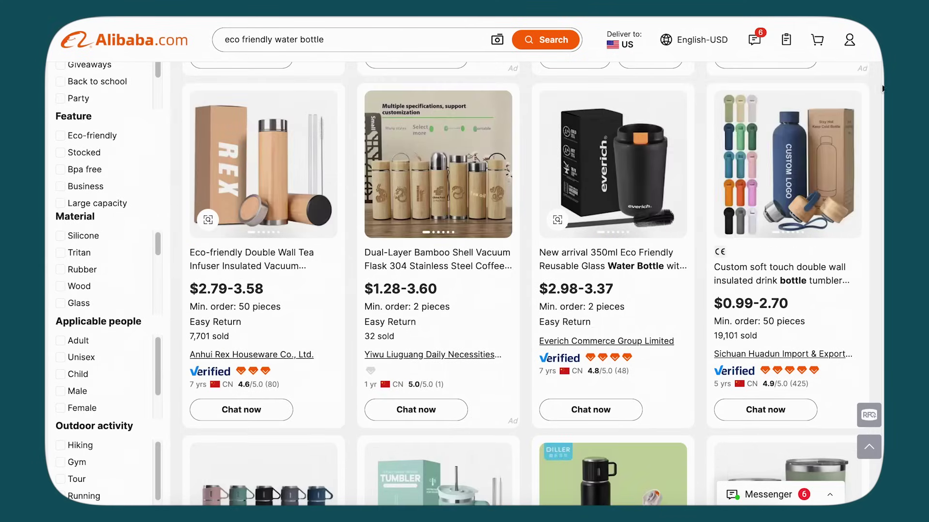
Open the saved Favorites list from the account menu
mouse_move(850, 45)
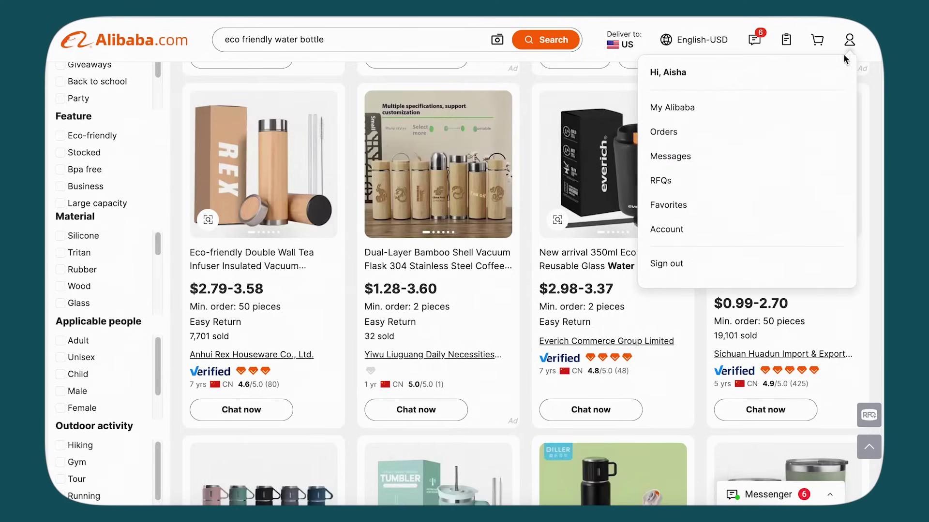
left_click(753, 206)
scroll(872, 173, "down", 3)
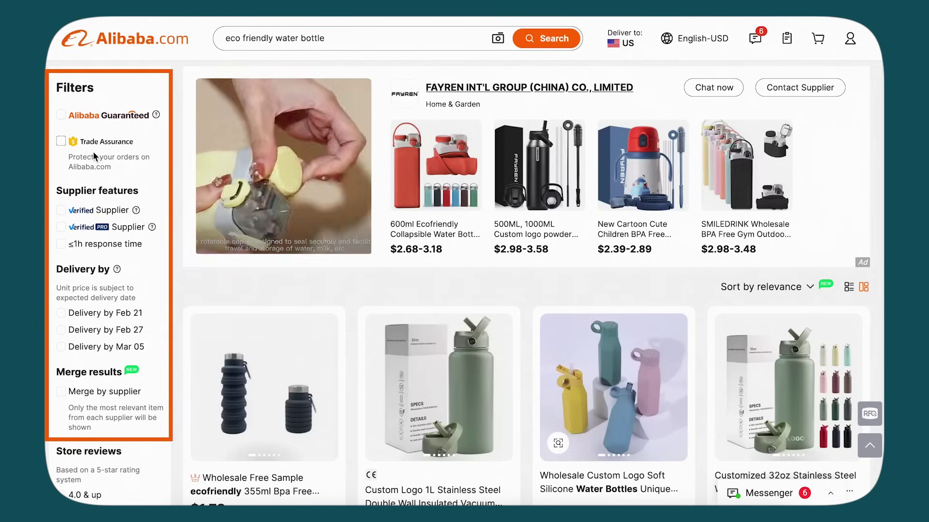
Restrict results to Trade Assurance offers, then start a new 'eco friendly water bottle' query
left_click(61, 141)
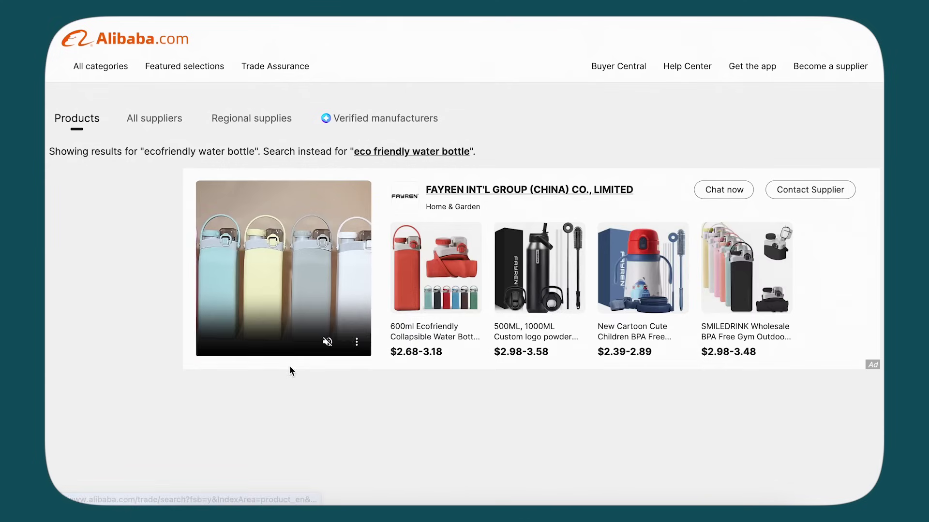
scroll(351, 416, "down", 3)
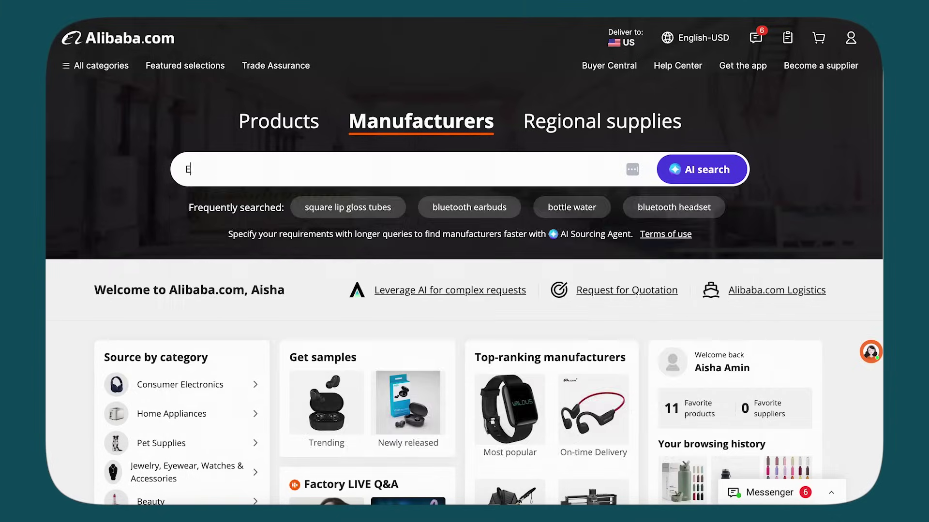
type("co friendly wate")
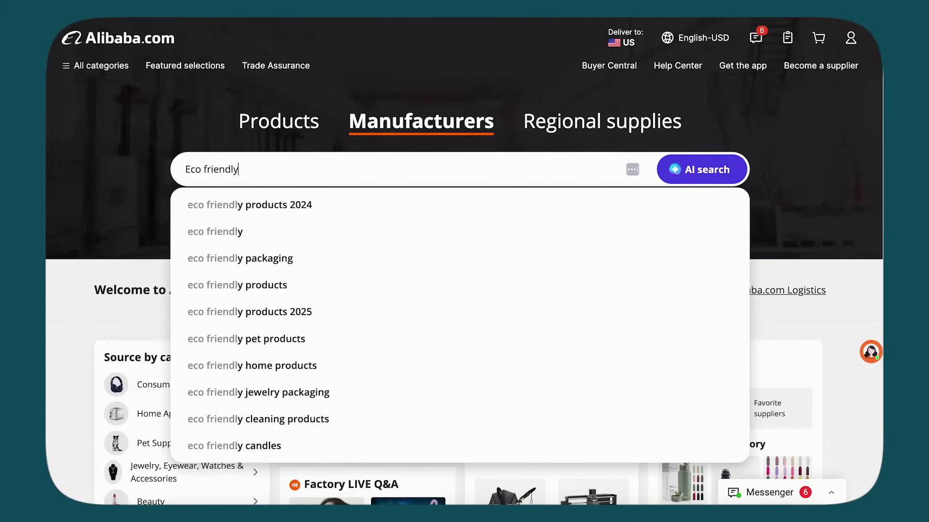
type("r bottle")
Run the manufacturer AI search and require Verified suppliers under Supplier capabilities & services
key("Return")
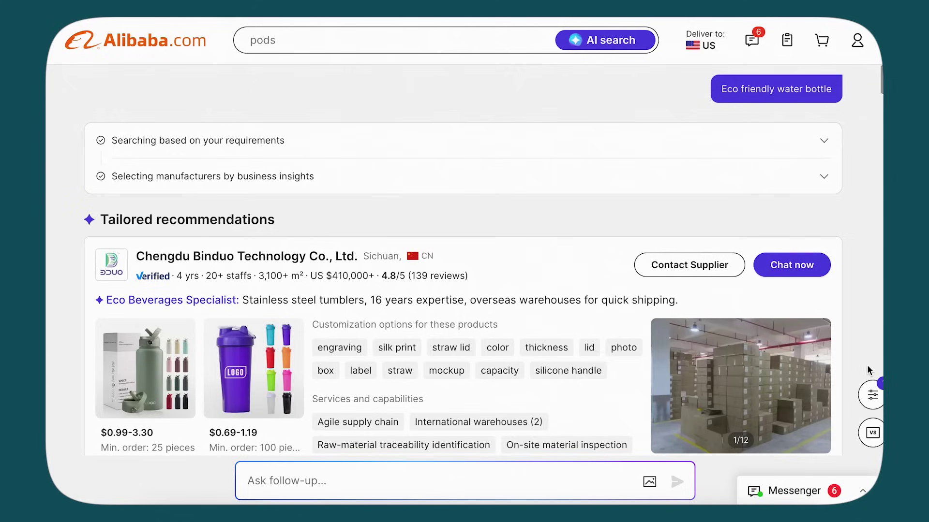
left_click(871, 393)
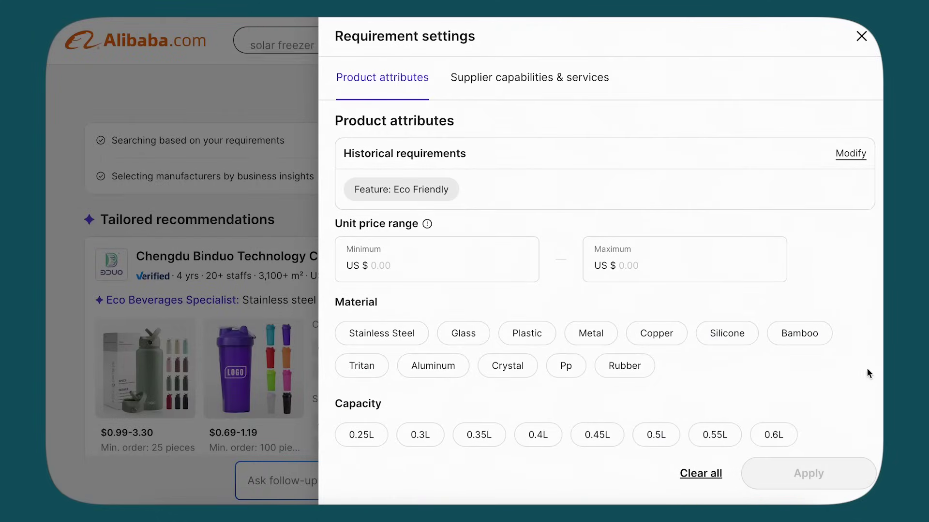
left_click(561, 79)
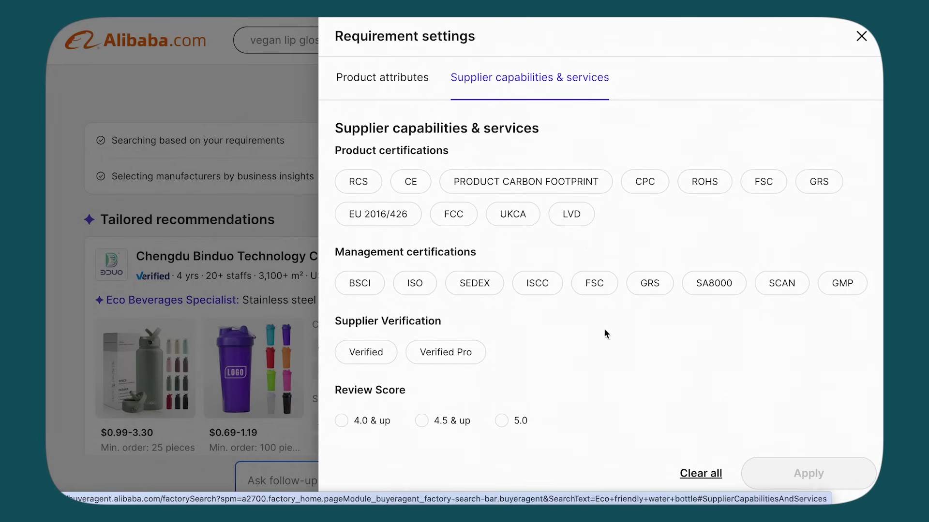
left_click(365, 359)
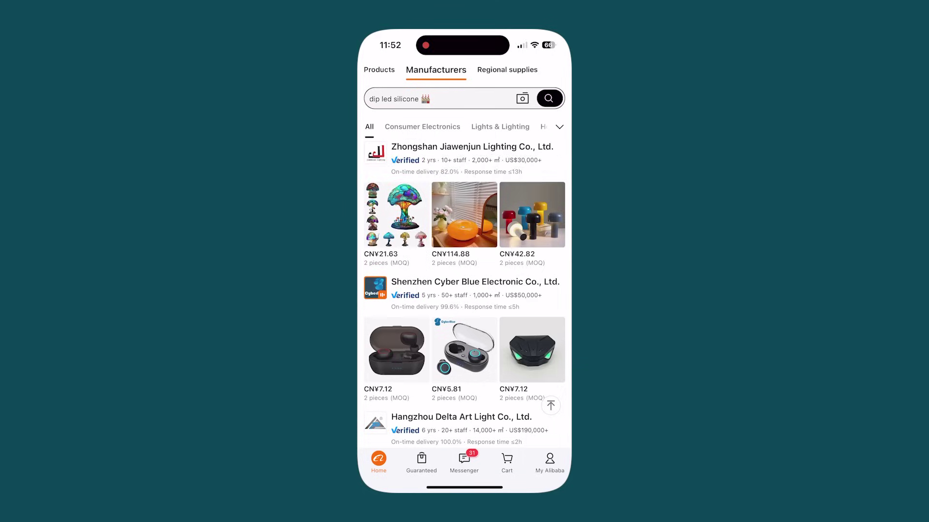
scroll(464, 295, "down", 4)
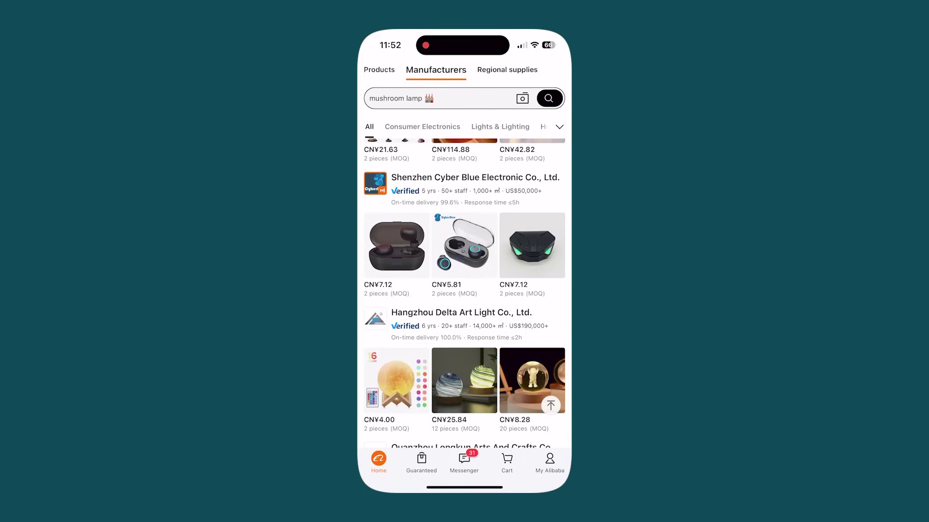
Open Hangzhou Delta Art Light Co., Ltd.'s profile and scroll to its ratings and Verified overview
scroll(464, 295, "down", 2)
scroll(464, 295, "down", 3)
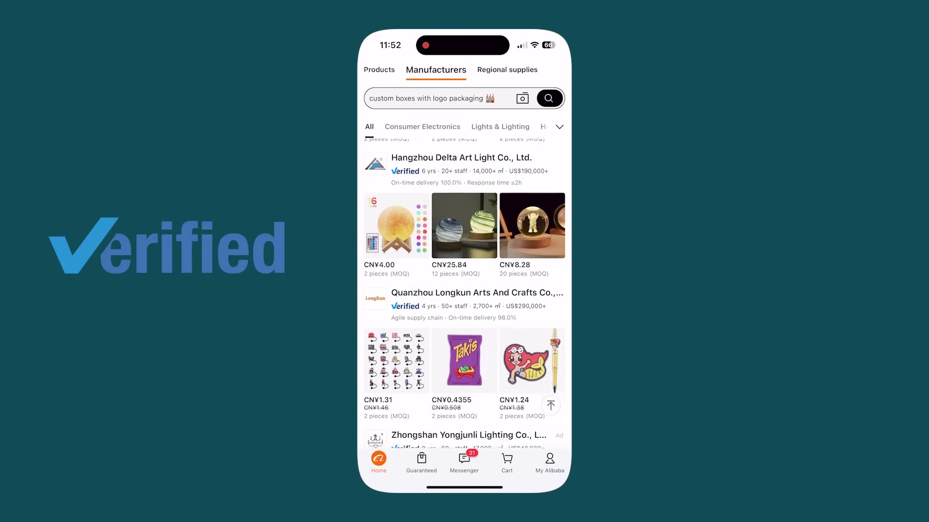
left_click(448, 157)
scroll(464, 266, "down", 3)
scroll(464, 278, "down", 5)
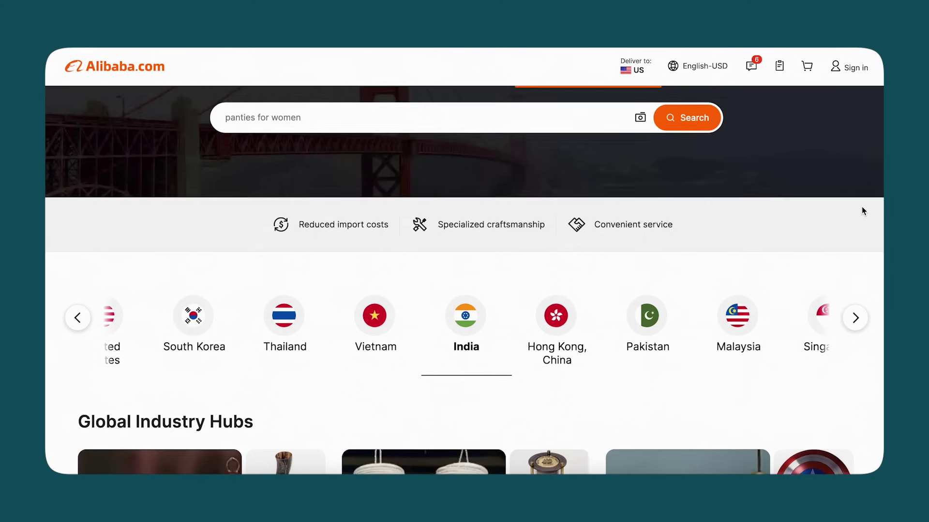
Page the Global Industry Hubs forward twice to Vietnam's agricultural, apparel and furniture hubs
scroll(861, 207, "down", 5)
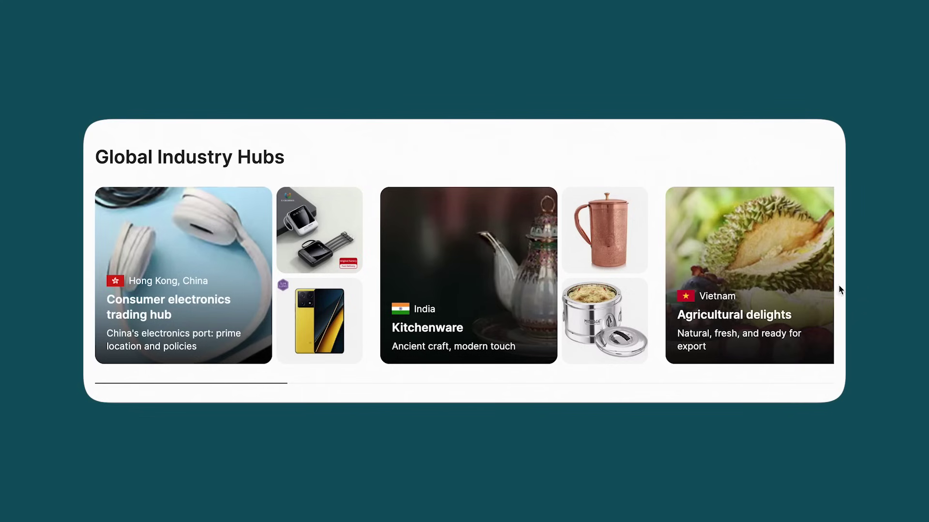
left_click(834, 276)
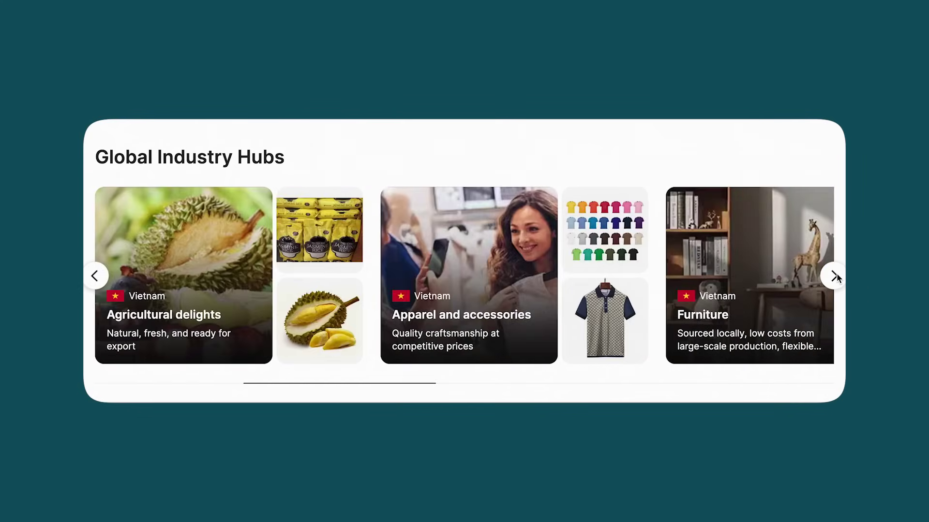
left_click(834, 276)
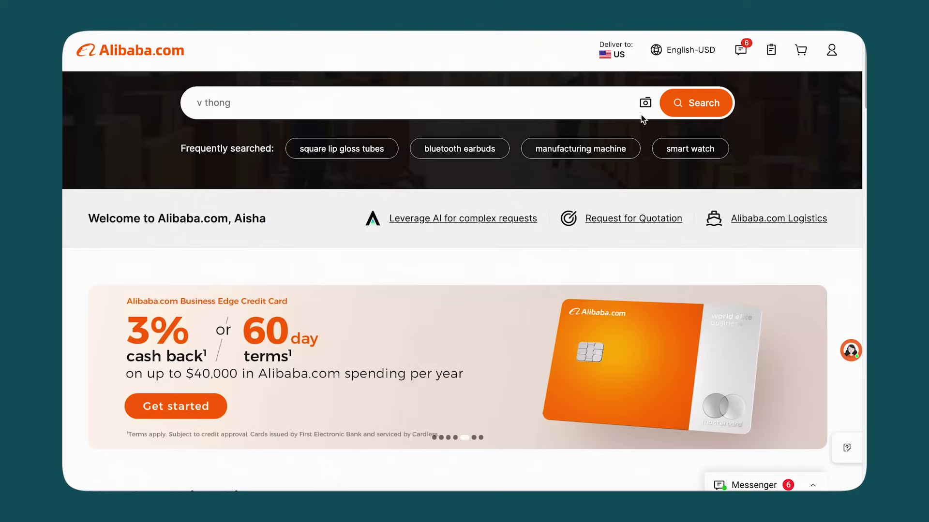
Drop a lamp picture onto the Image Search panel to find similar products
left_click(645, 102)
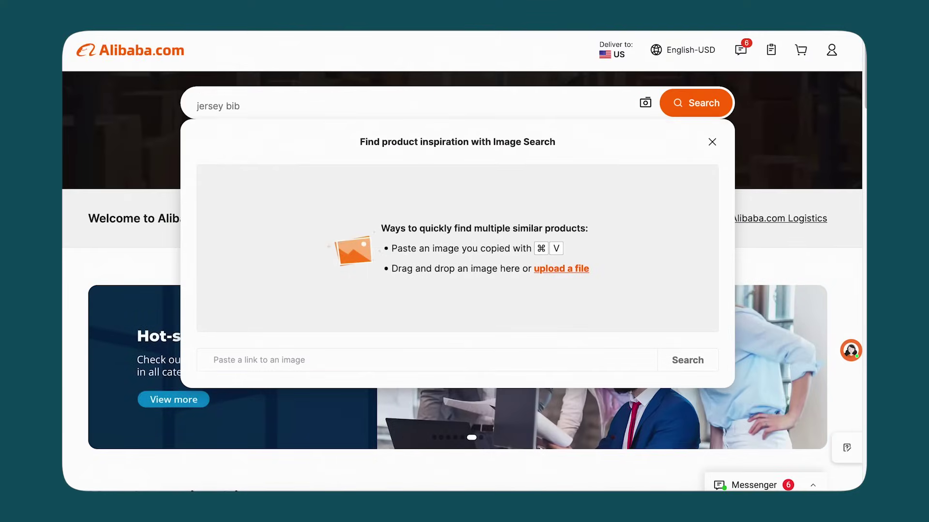
left_click_drag(847, 469, 461, 258)
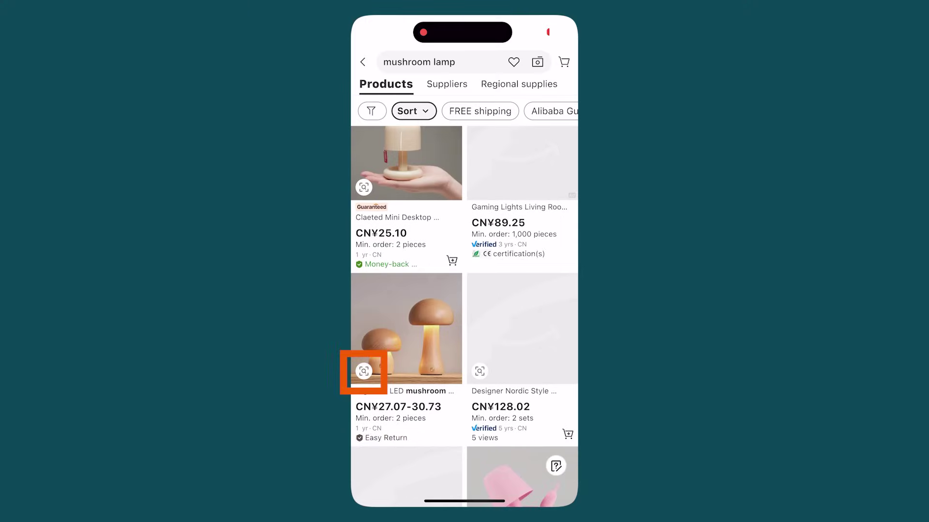
List products similar to the wooden LED mushroom lamp and browse a ceramic mushroom lamp's details
left_click(363, 371)
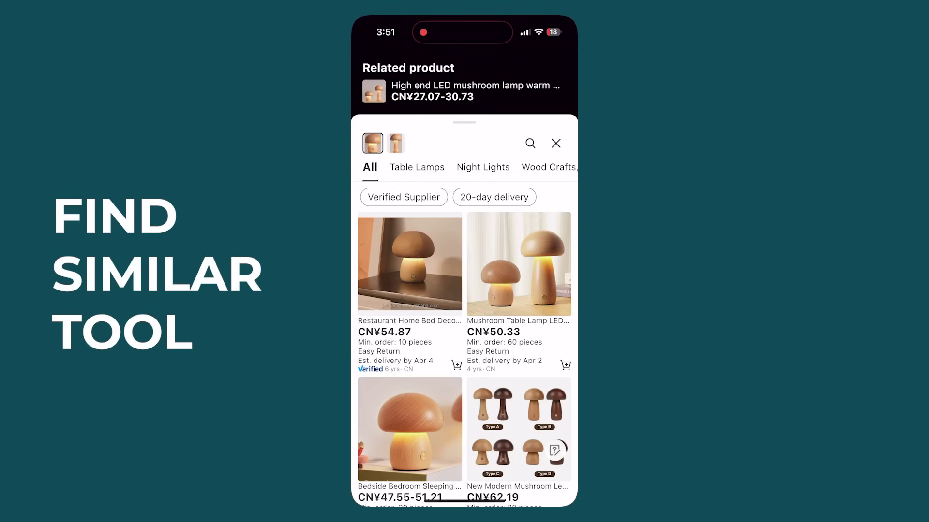
scroll(464, 344, "down", 3)
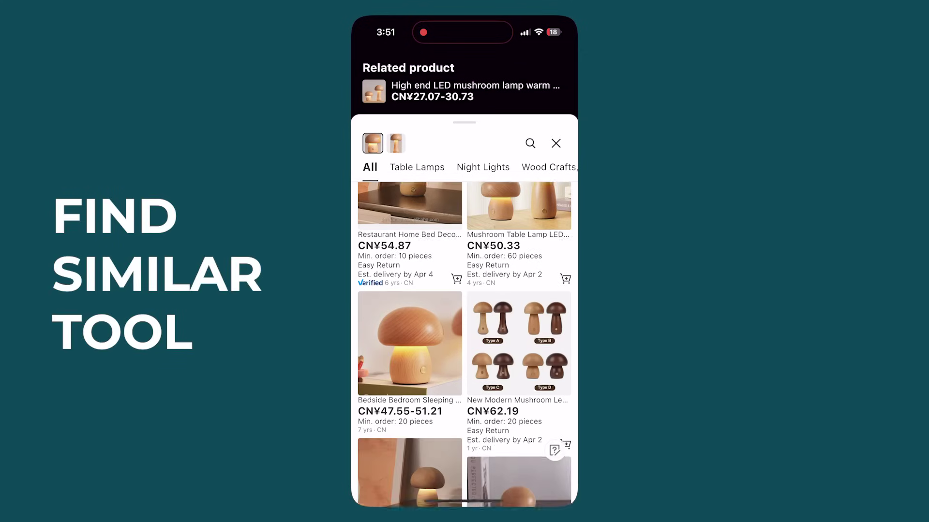
scroll(464, 344, "down", 2)
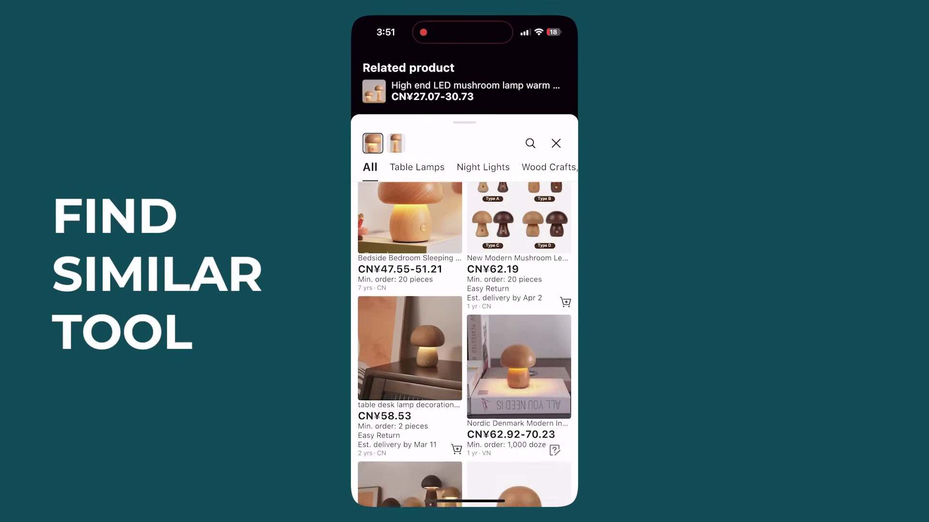
left_click_drag(557, 21, 556, 218)
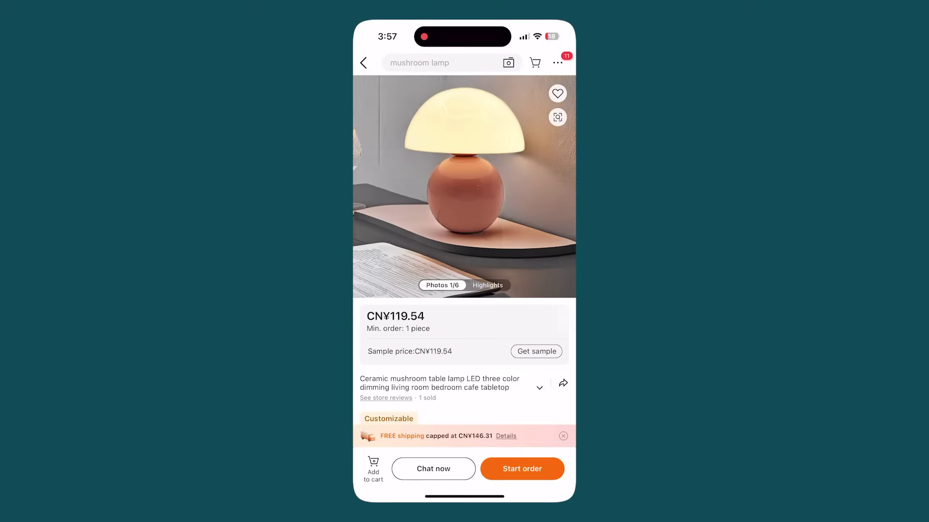
scroll(464, 261, "down", 10)
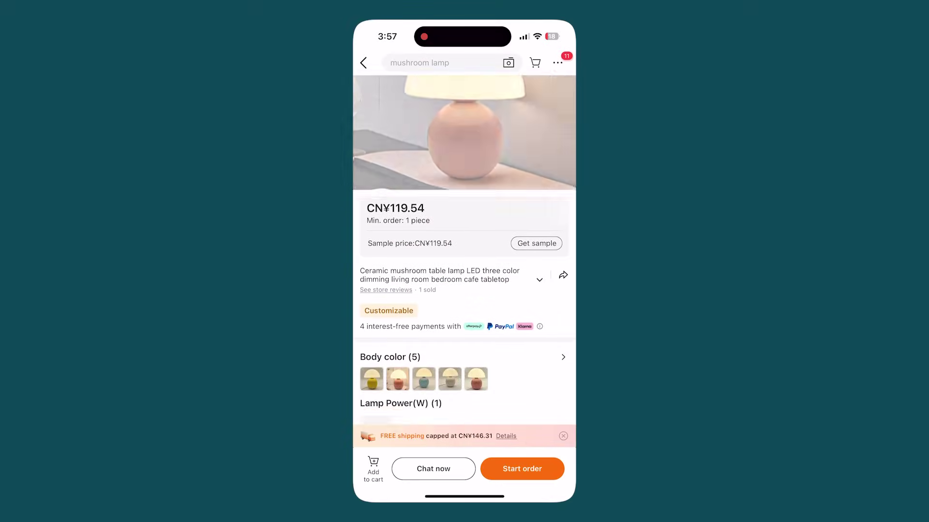
scroll(465, 261, "down", 15)
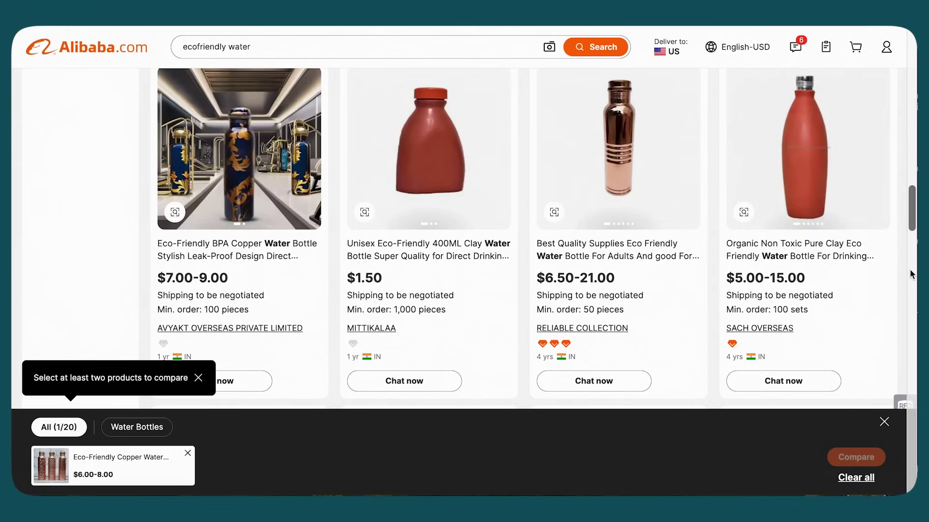
Add the 2019 cheapest eco friendly bottle and green Hot Sale travel bottle, then compare all four
scroll(910, 271, "down", 6)
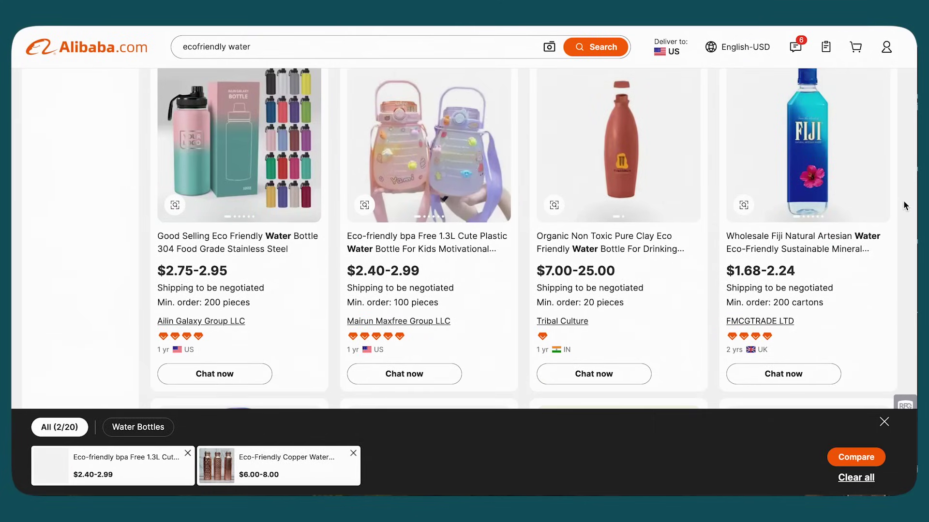
scroll(906, 201, "down", 1)
scroll(907, 200, "down", 6)
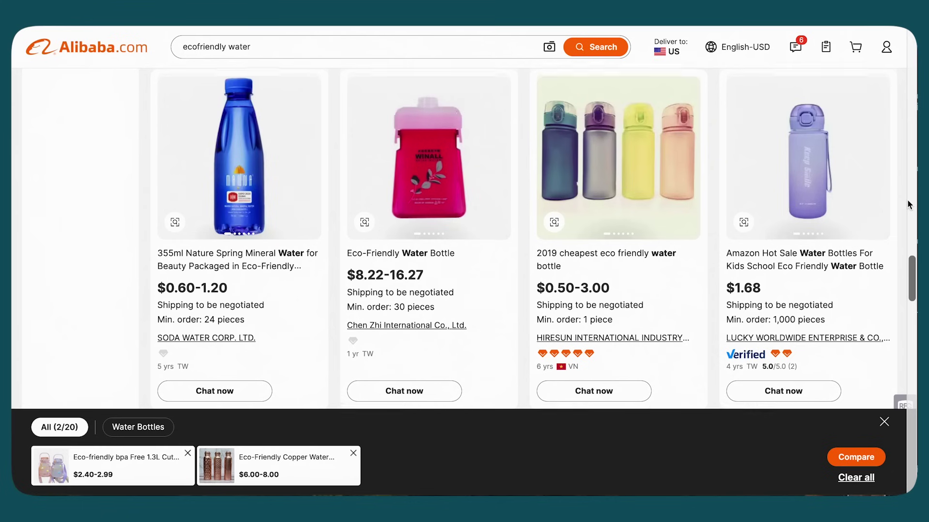
left_click(686, 121)
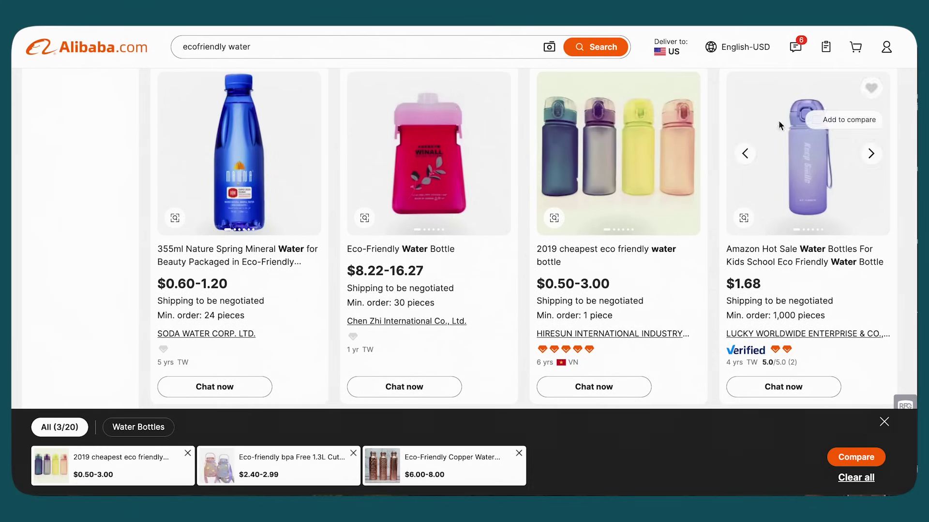
scroll(908, 164, "down", 6)
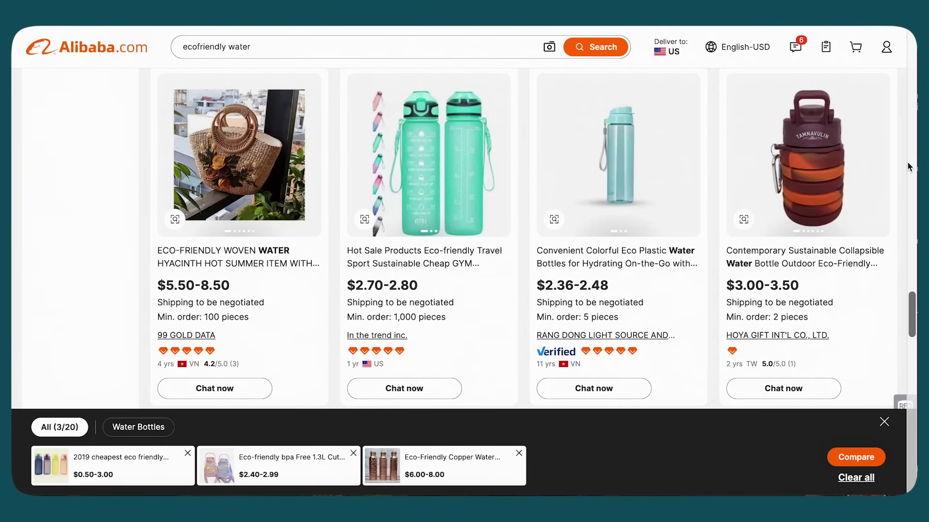
left_click(484, 122)
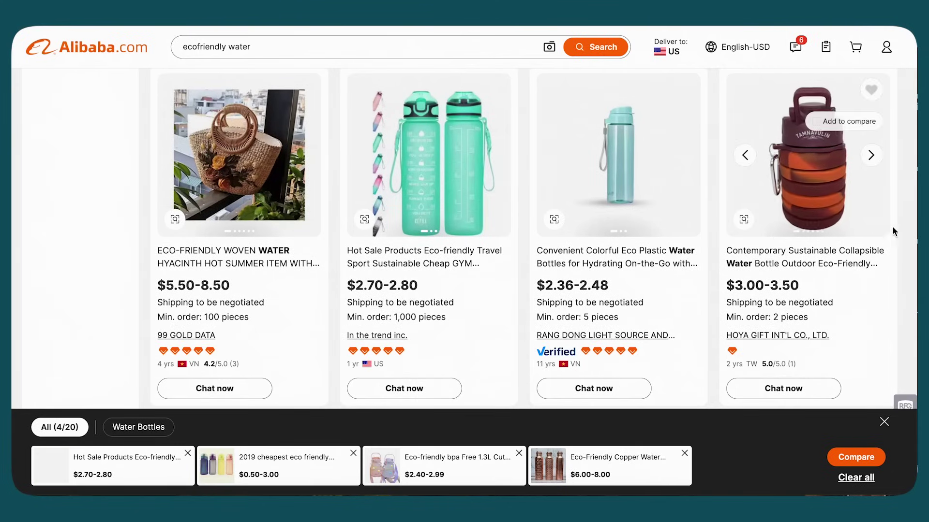
left_click(858, 458)
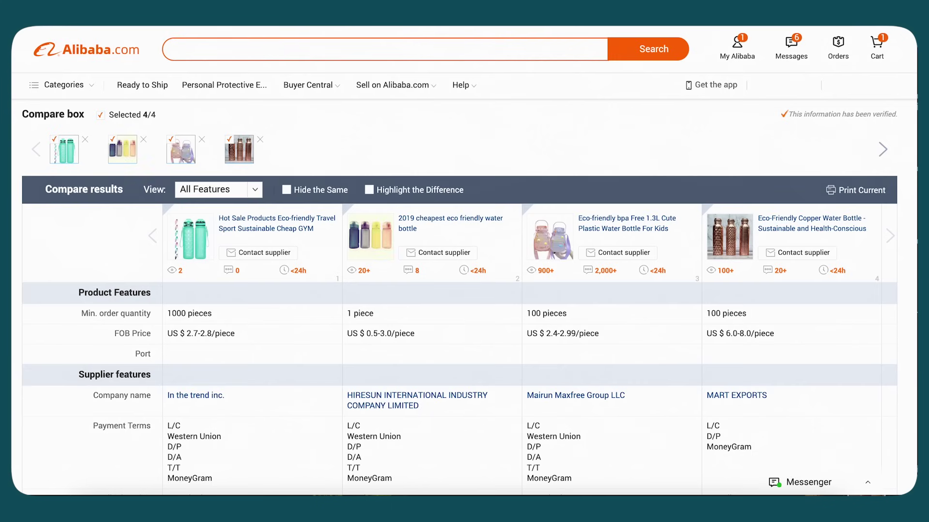
scroll(909, 143, "down", 3)
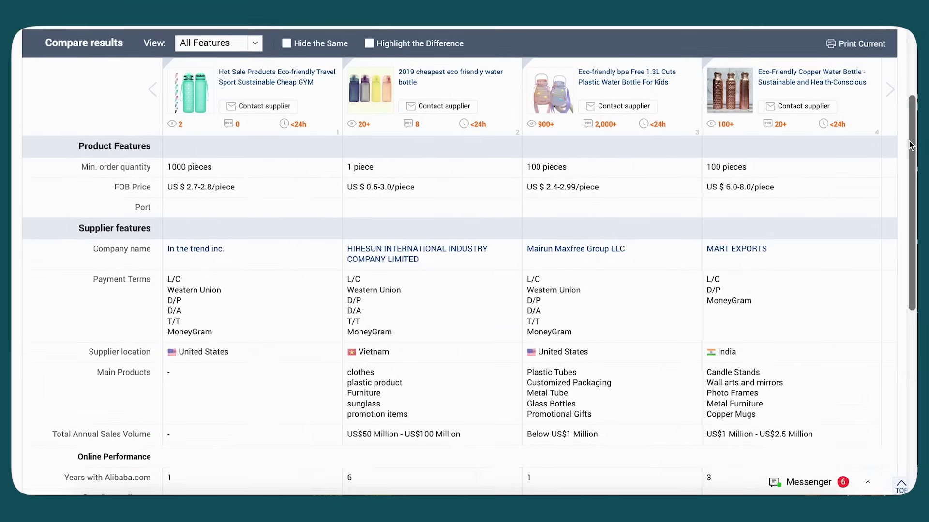
scroll(909, 141, "down", 3)
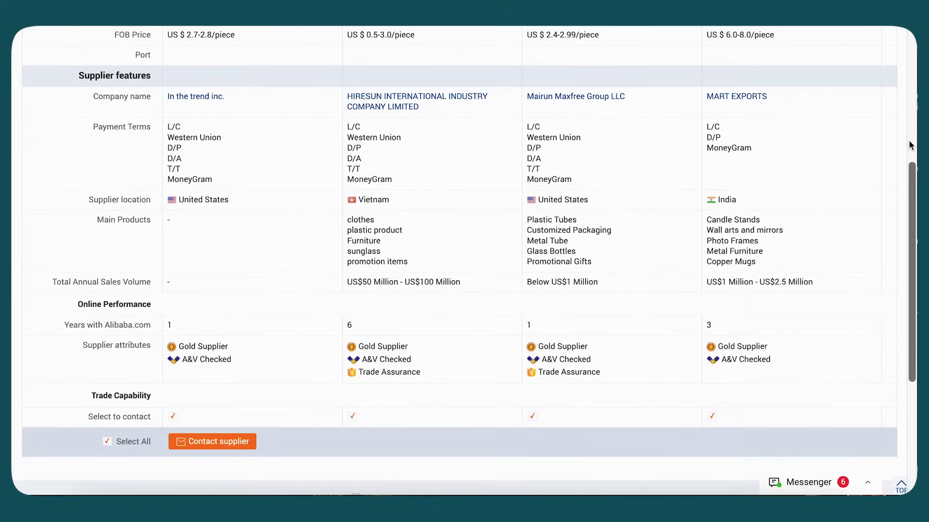